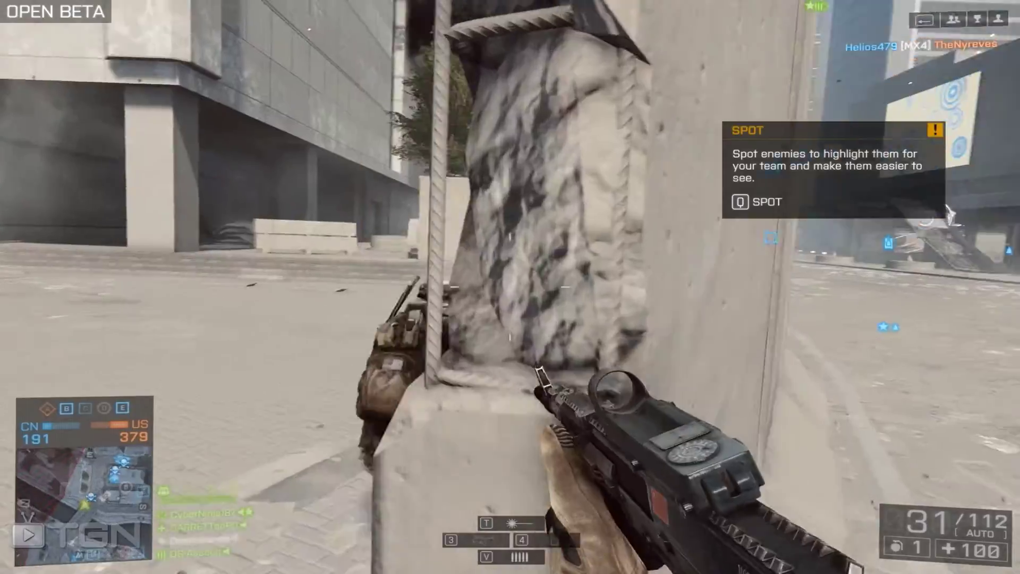
Step: Aim and fire at enemies on the street and bridge, reloading twice, then spray under the bridge
{"action": "right_click", "coordinate": [510, 287]}
{"action": "left_click", "coordinate": [511, 287]}
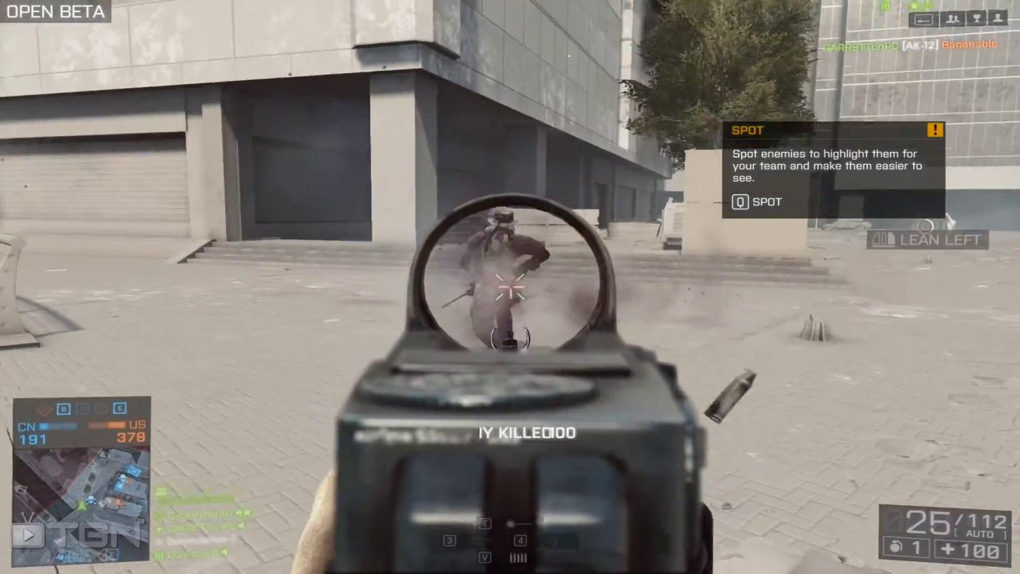
{"action": "key", "text": "r"}
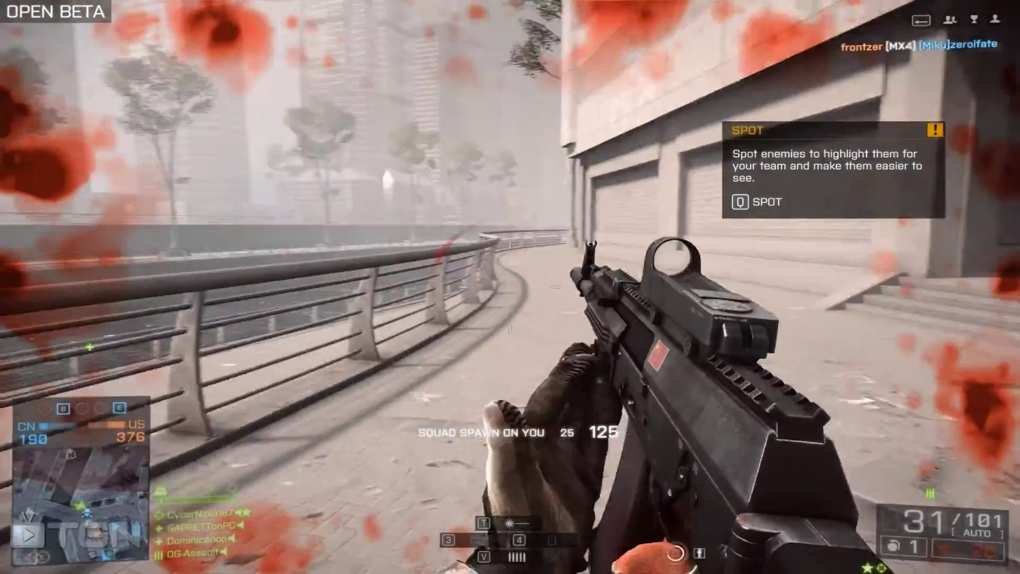
{"action": "left_click", "coordinate": [510, 287]}
{"action": "left_click", "coordinate": [510, 287]}
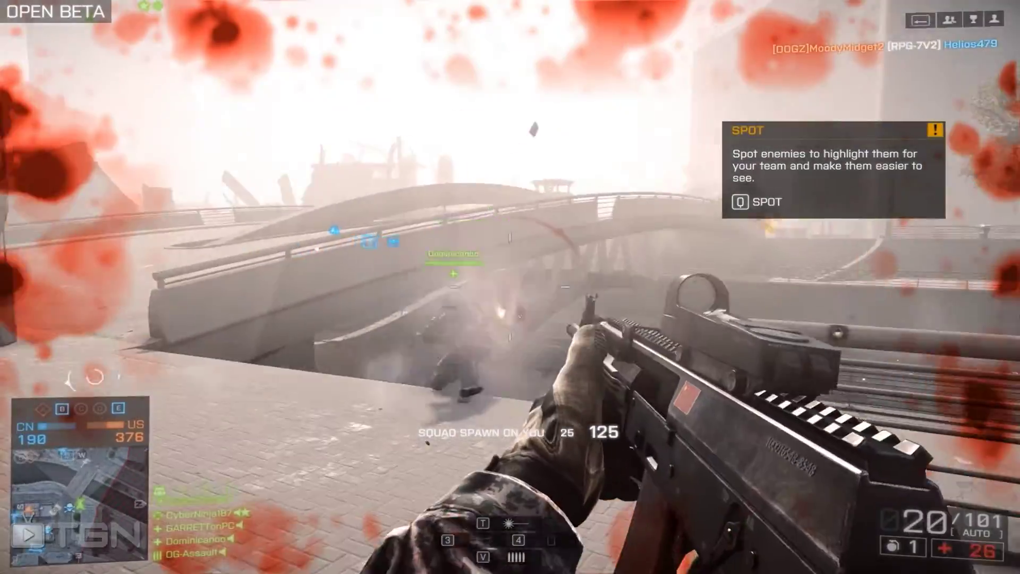
{"action": "left_click", "coordinate": [510, 287]}
{"action": "left_click", "coordinate": [511, 287]}
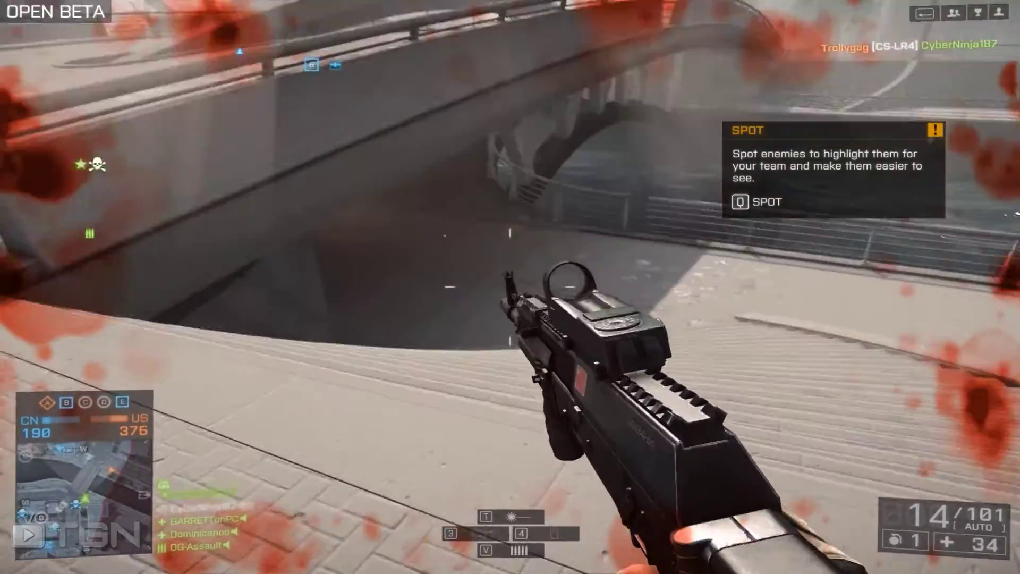
{"action": "key", "text": "r"}
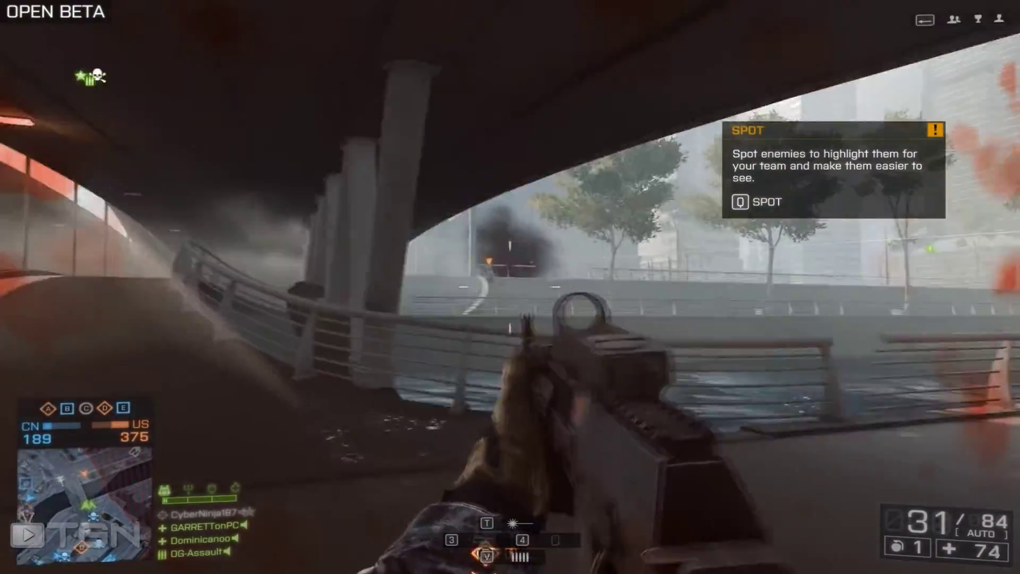
{"action": "right_click", "coordinate": [510, 287]}
{"action": "left_click_drag", "start_coordinate": [510, 287], "coordinate": [510, 287]}
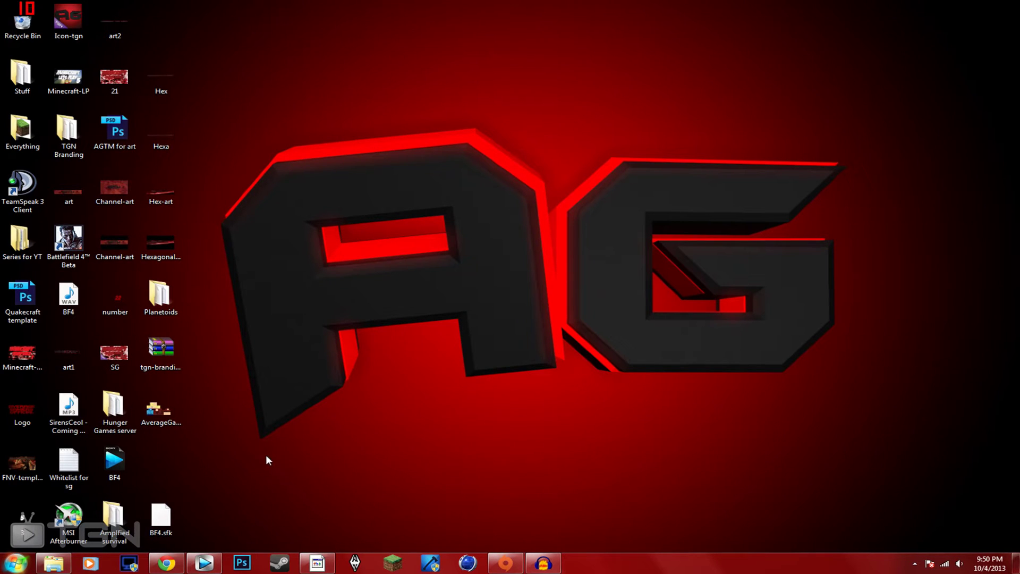
Step: Restore the Vegas Pro window and widen the video preview by narrowing the media panel
{"action": "left_click", "coordinate": [204, 564]}
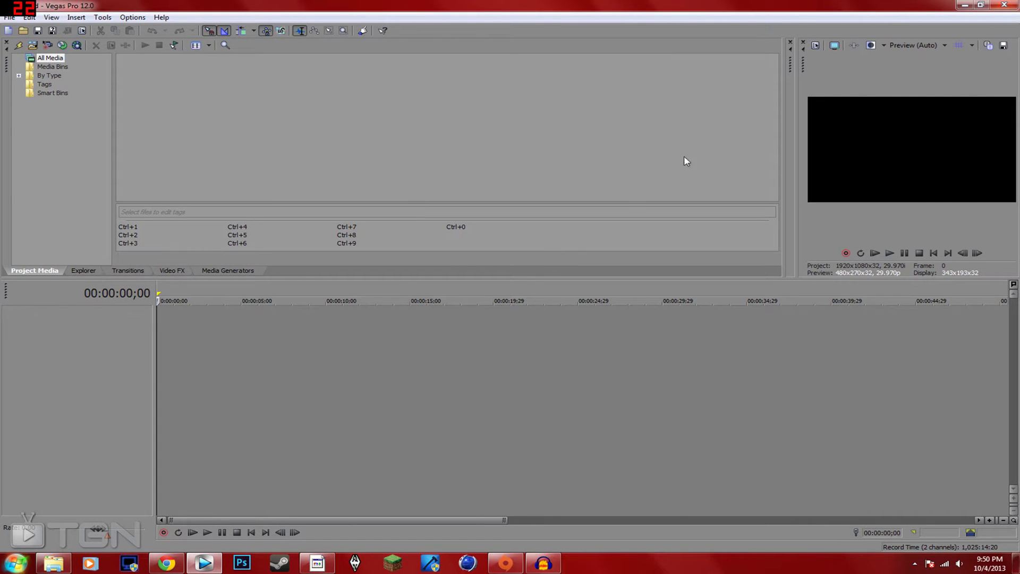
{"action": "left_click_drag", "start_coordinate": [783, 94], "coordinate": [709, 98]}
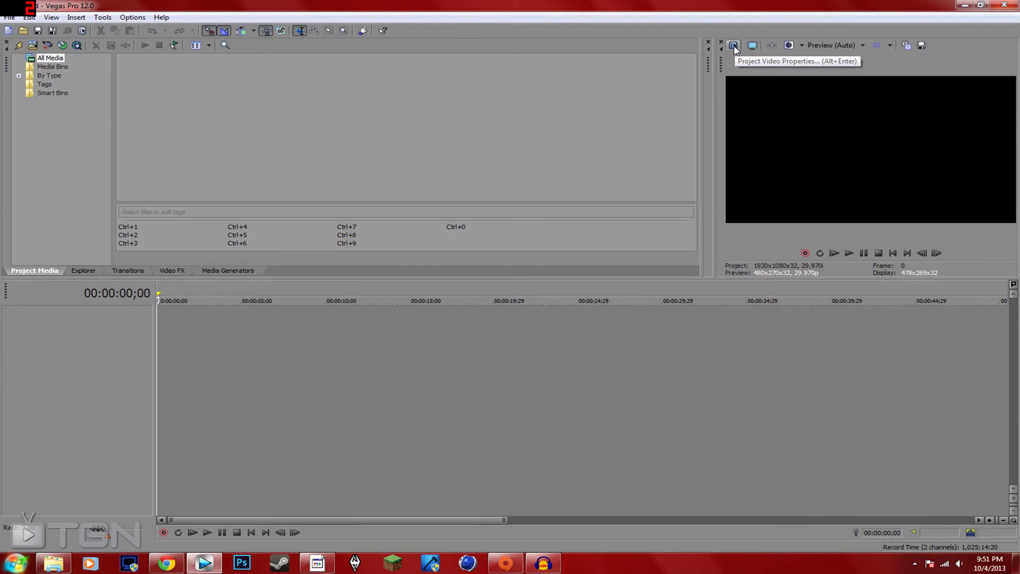
{"action": "left_click", "coordinate": [734, 46]}
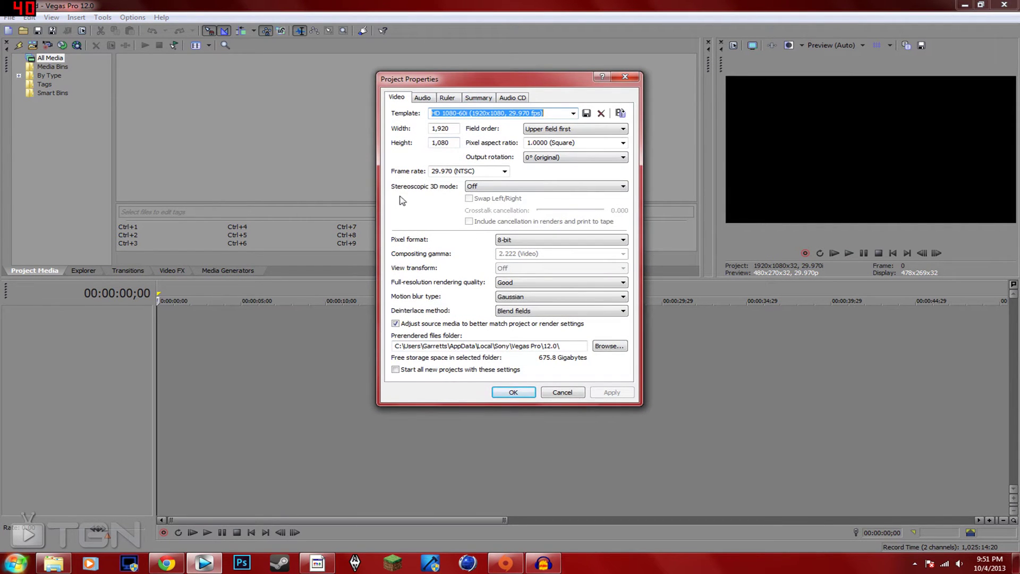
Step: Keep the HD 1080-60i template (1920x1080, 29.970 fps) in Project Properties
{"action": "left_click", "coordinate": [573, 113]}
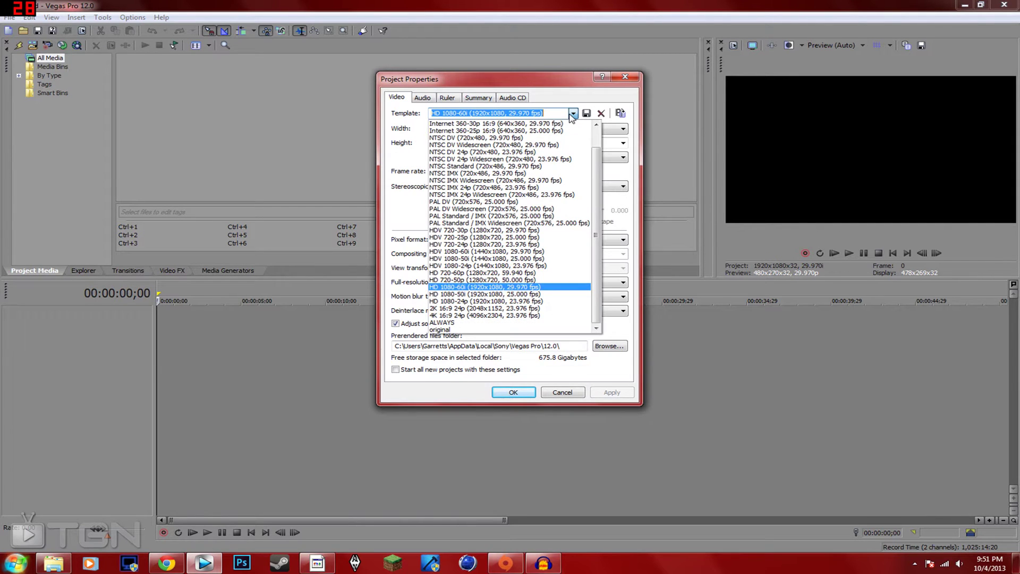
{"action": "left_click", "coordinate": [466, 287]}
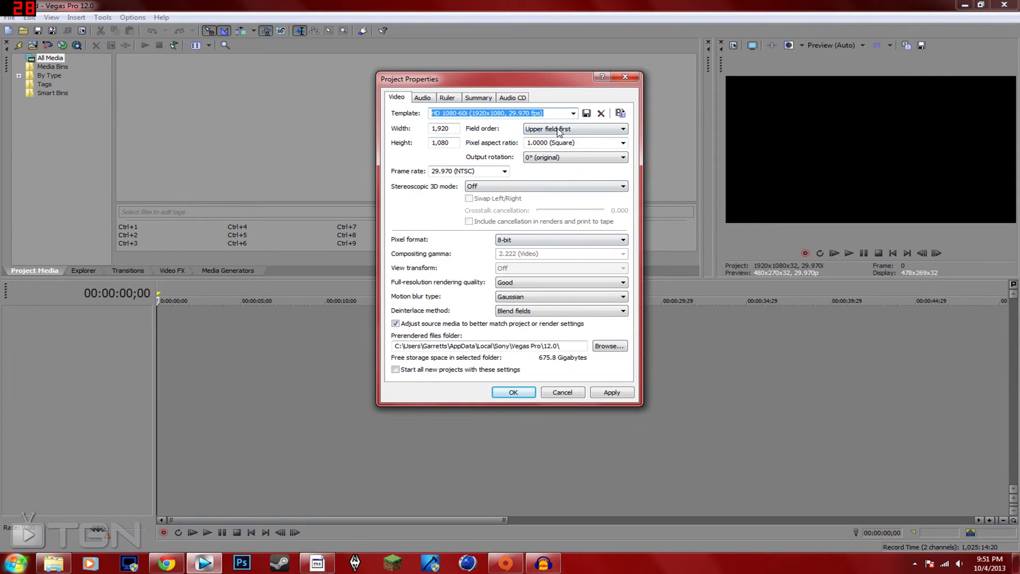
{"action": "key", "text": "Tab"}
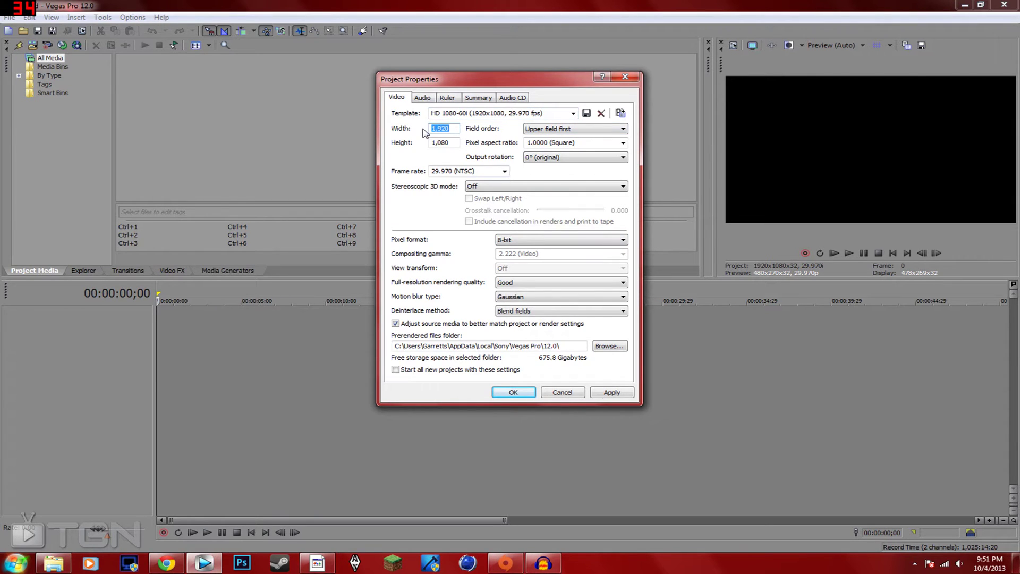
Step: Enter width 2048 and height 1152, and choose Best full-resolution rendering quality
{"action": "type", "text": "20"}
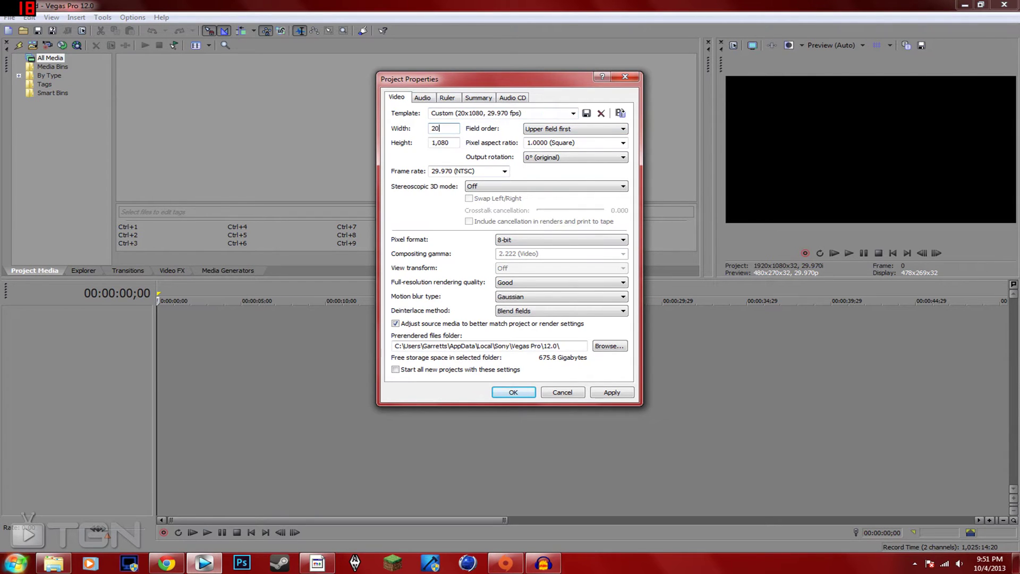
{"action": "type", "text": "48"}
{"action": "key", "text": "Tab"}
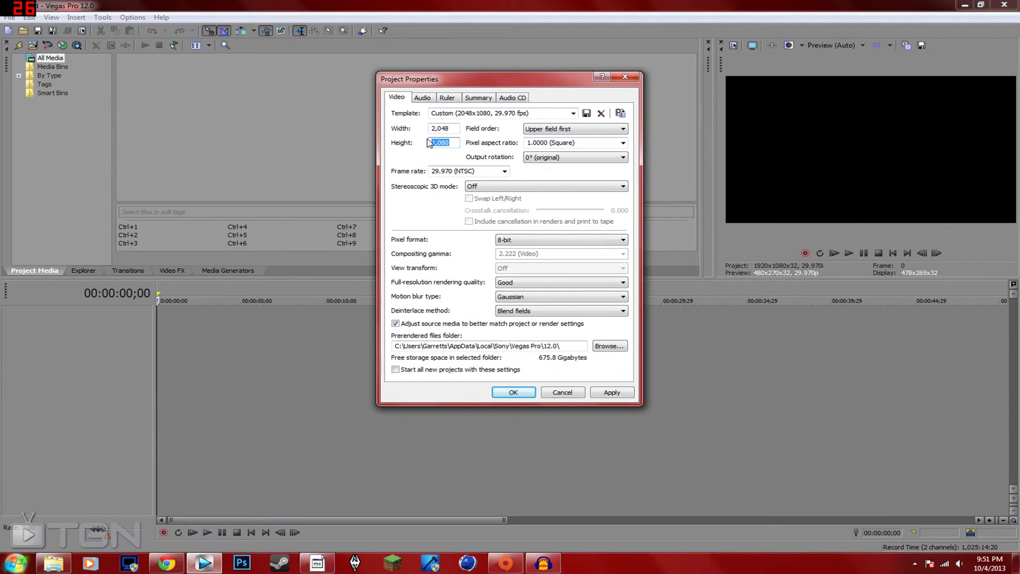
{"action": "type", "text": "1152"}
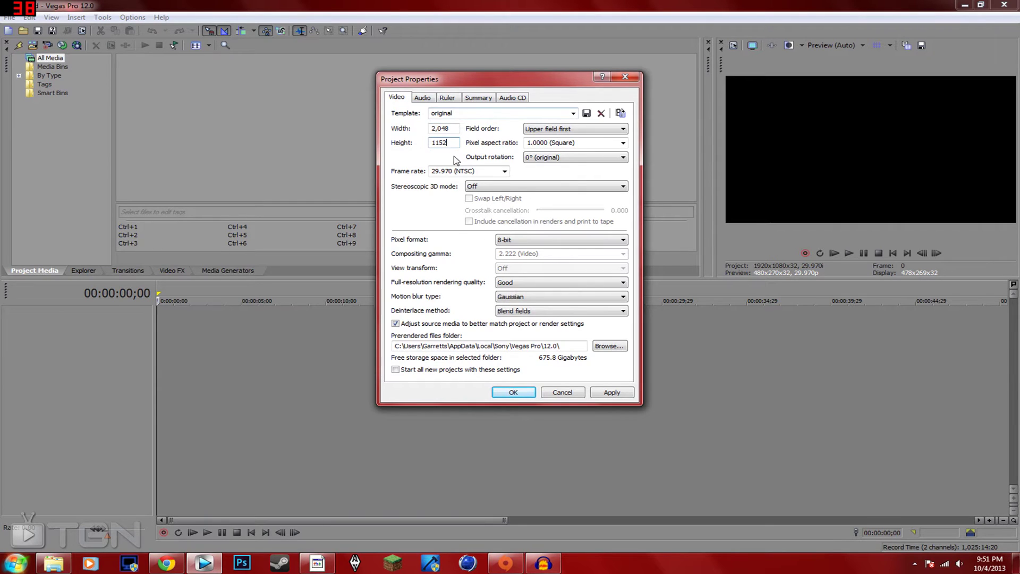
{"action": "left_click", "coordinate": [504, 283]}
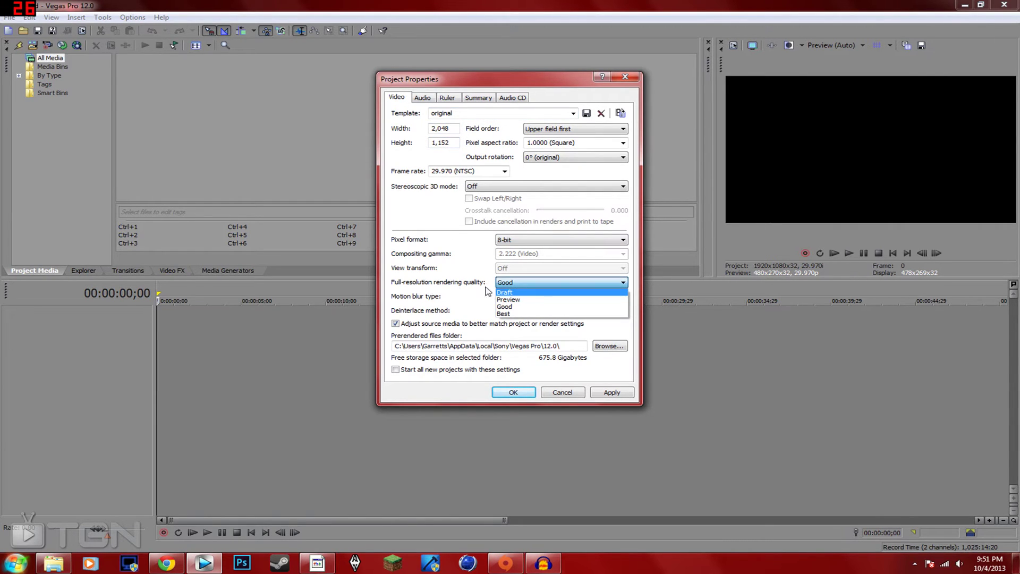
{"action": "left_click", "coordinate": [513, 314]}
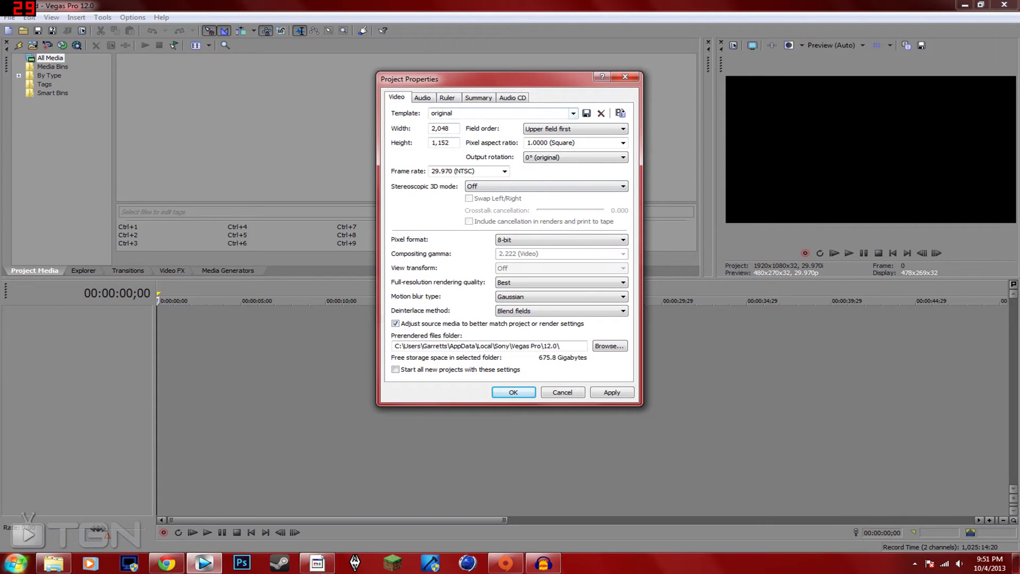
Step: Save the project settings as a template named '1440p' and apply them
{"action": "left_click_drag", "start_coordinate": [462, 113], "coordinate": [386, 116]}
{"action": "type", "text": "1440p"}
{"action": "left_click", "coordinate": [587, 113]}
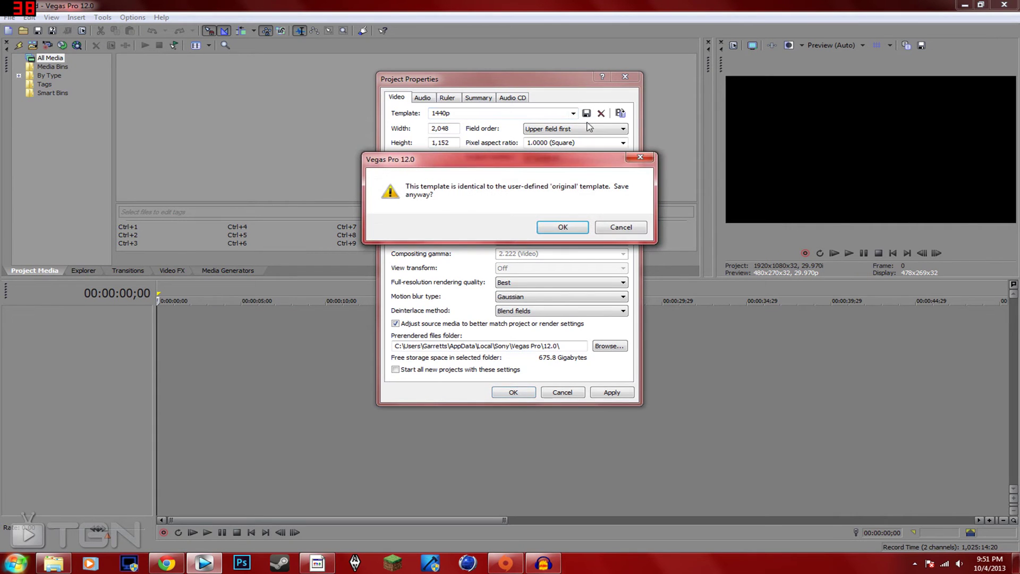
{"action": "left_click", "coordinate": [558, 229]}
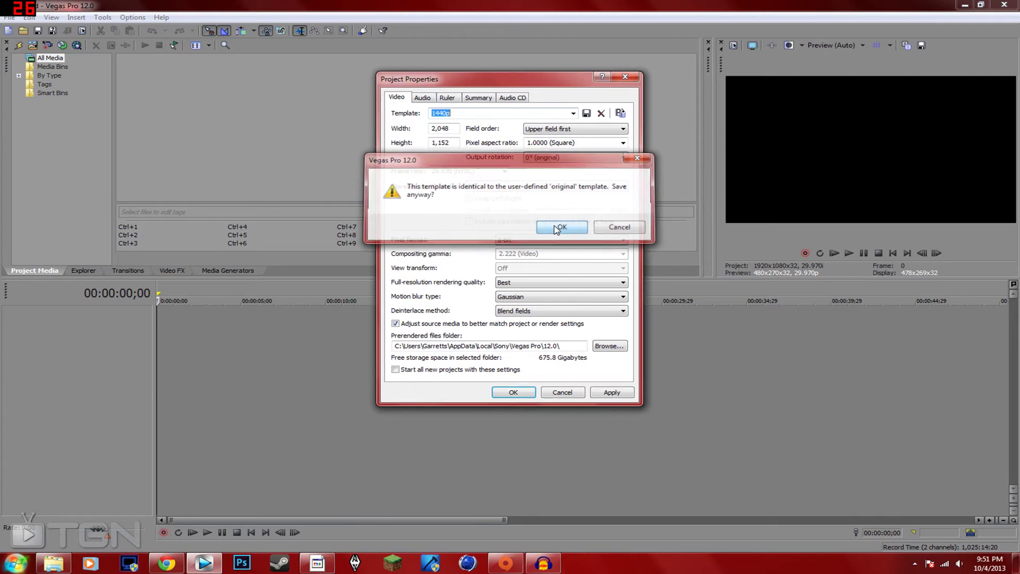
{"action": "left_click", "coordinate": [514, 394]}
Step: Import the bf4 gameplay recording from the Recordings folder into project media
{"action": "double_click", "coordinate": [315, 12]}
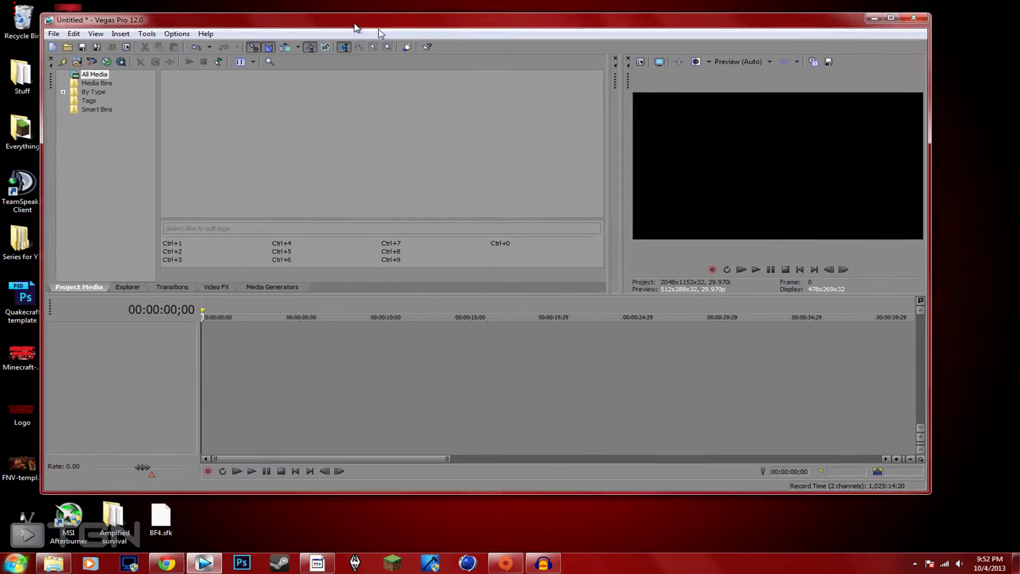
{"action": "left_click_drag", "start_coordinate": [356, 27], "coordinate": [398, 36]}
{"action": "left_click", "coordinate": [53, 563]}
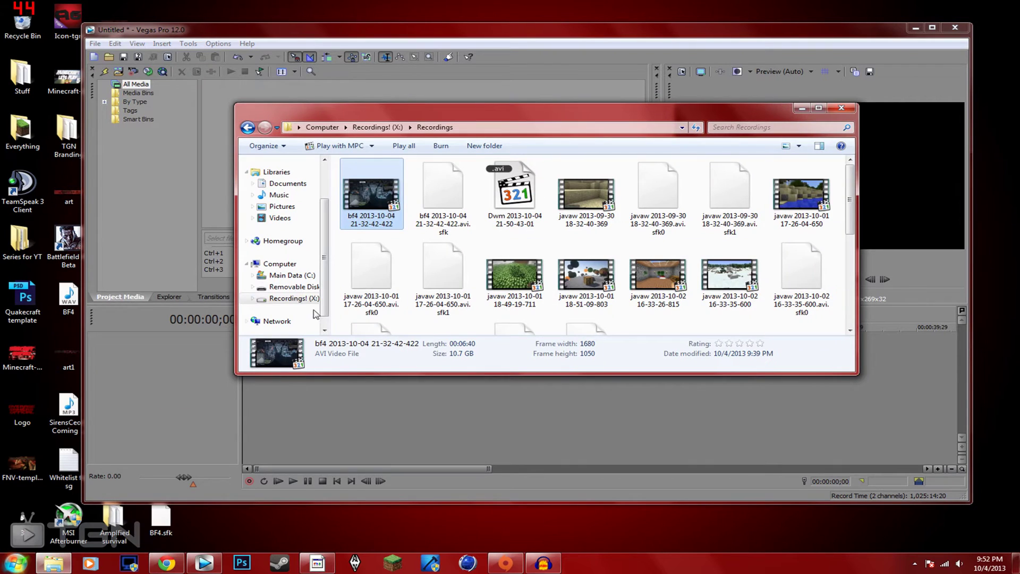
{"action": "left_click_drag", "start_coordinate": [375, 210], "coordinate": [224, 209]}
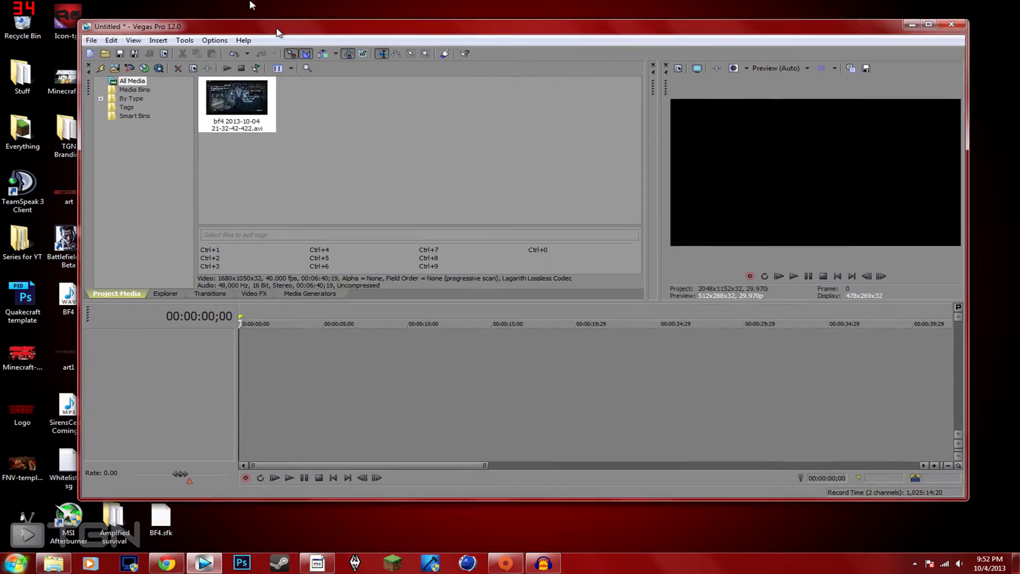
Step: Place the bf4 clip on the timeline, keeping the 2048x1152 project settings
{"action": "double_click", "coordinate": [282, 29]}
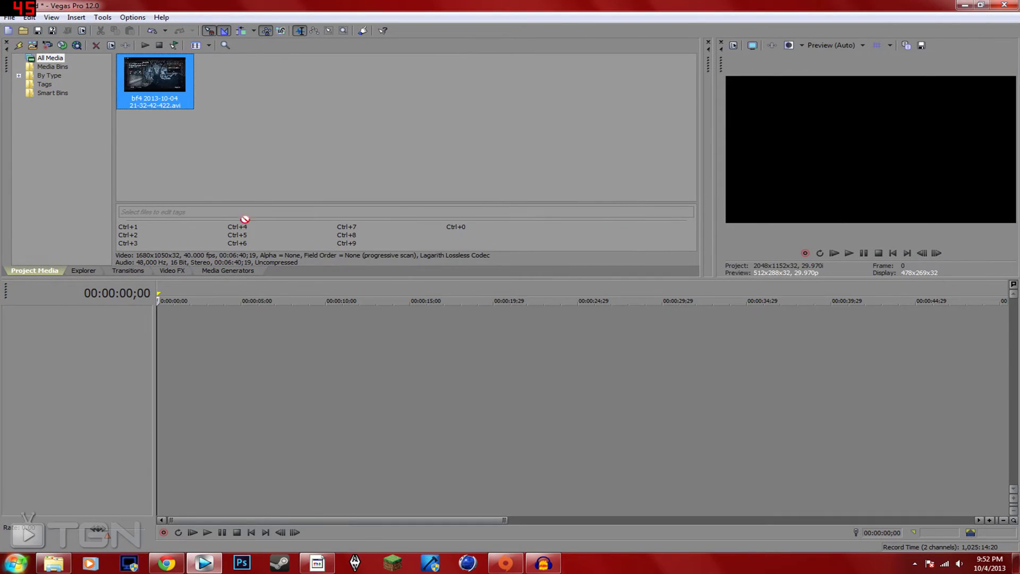
{"action": "left_click_drag", "start_coordinate": [245, 219], "coordinate": [156, 387]}
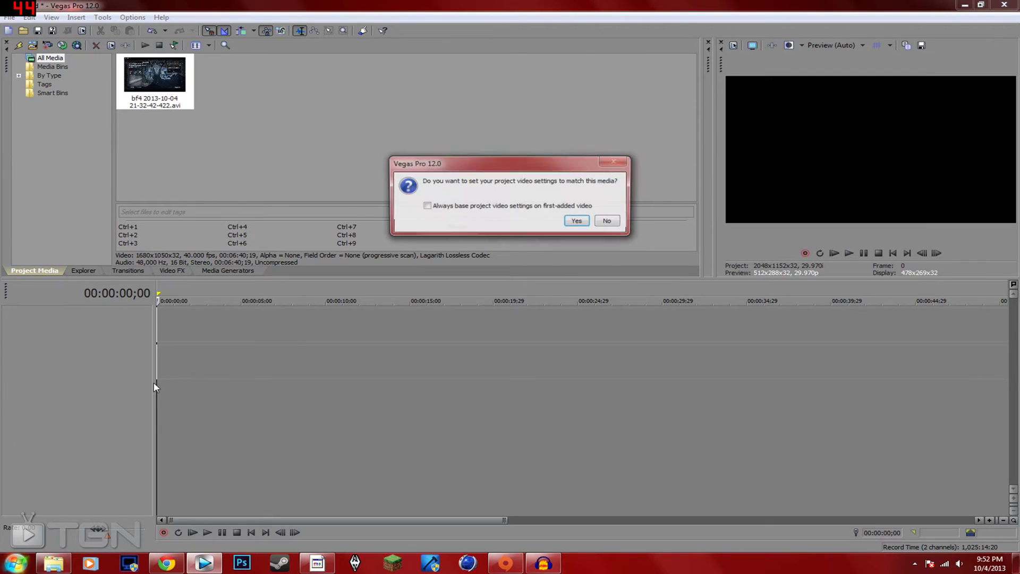
{"action": "left_click", "coordinate": [608, 221]}
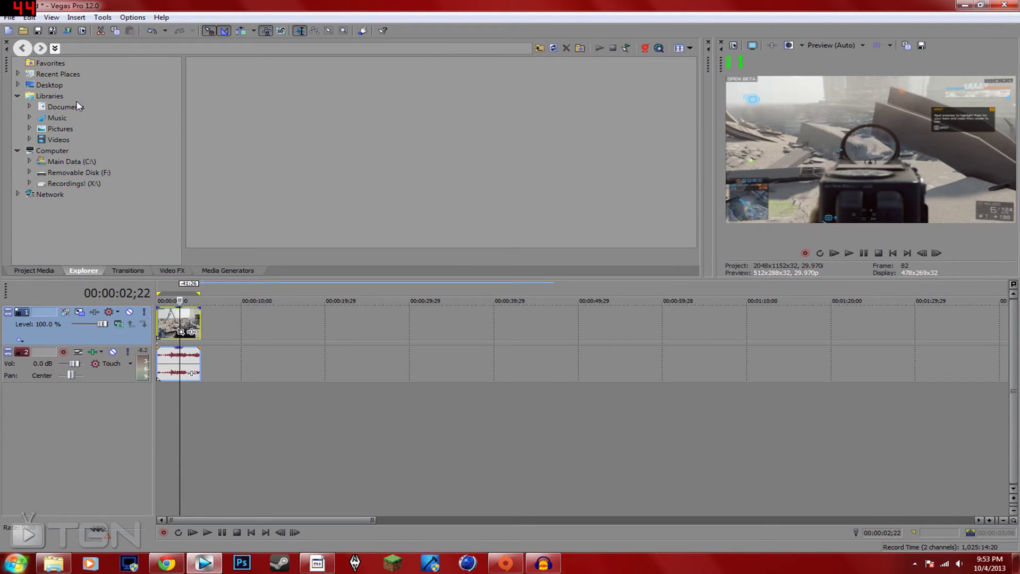
Step: Open Render As and turn off Show favorites only to list all formats
{"action": "left_click", "coordinate": [66, 32]}
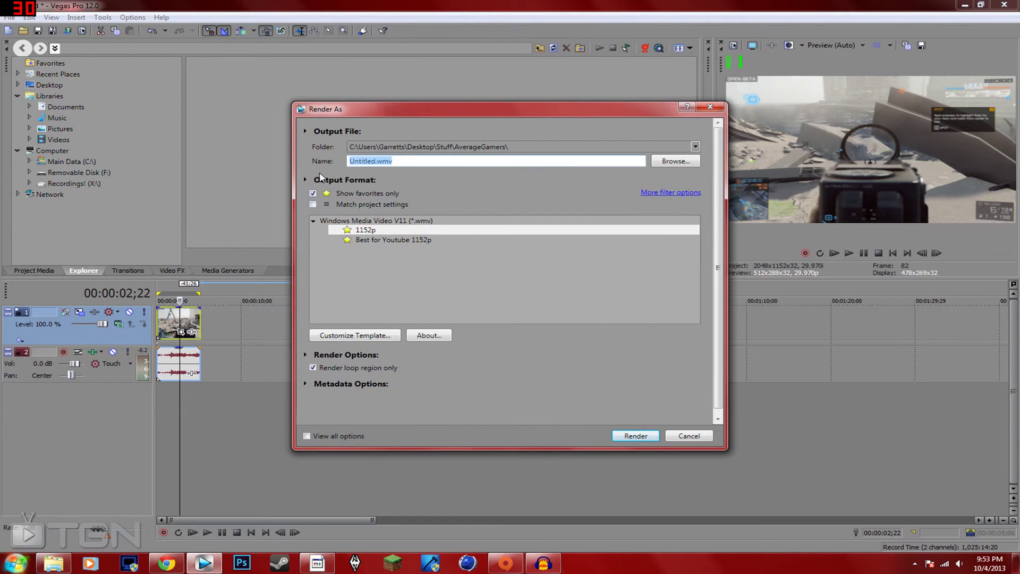
{"action": "left_click", "coordinate": [314, 193]}
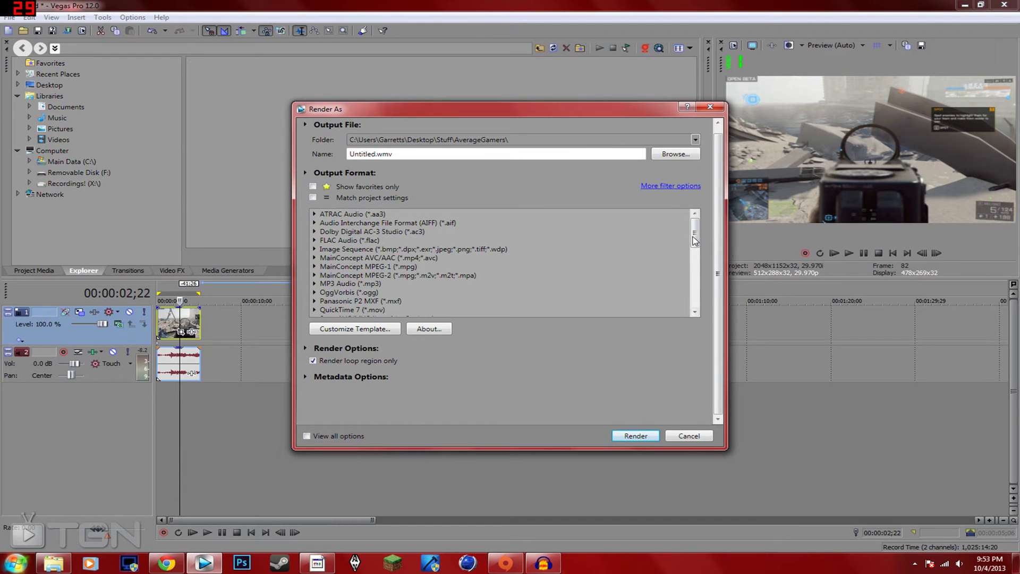
{"action": "left_click_drag", "start_coordinate": [694, 239], "coordinate": [694, 267]}
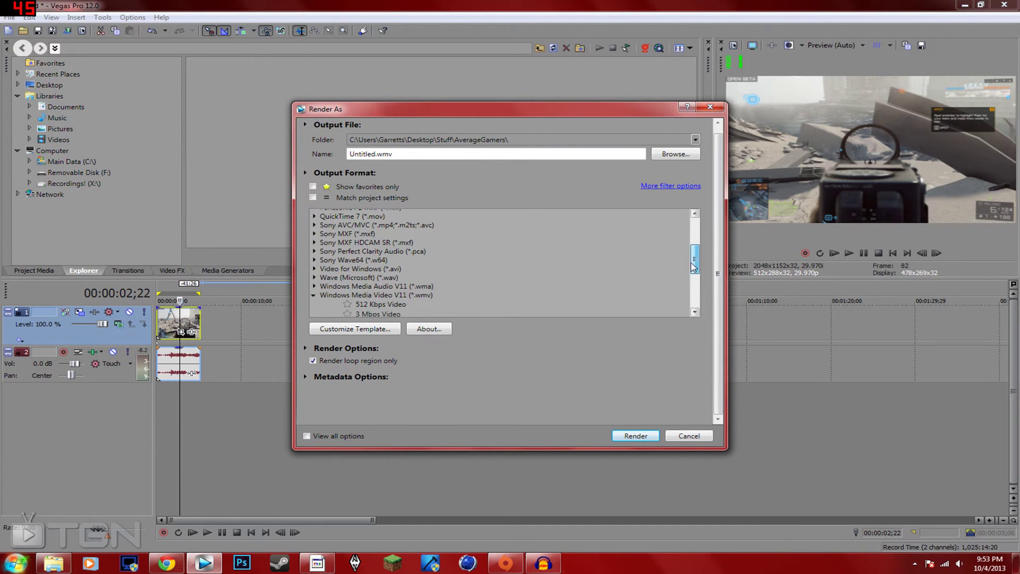
{"action": "scroll", "coordinate": [428, 280], "scroll_direction": "down", "scroll_amount": 2}
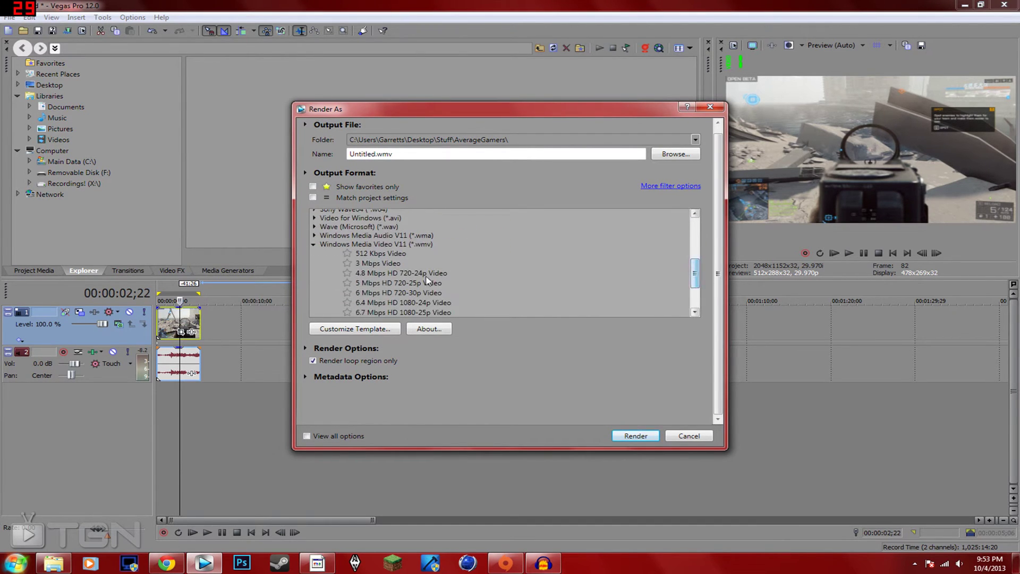
Step: Customize the Windows Media Video V11 8 Mbps HD 1080-30p Video template
{"action": "left_click", "coordinate": [314, 246]}
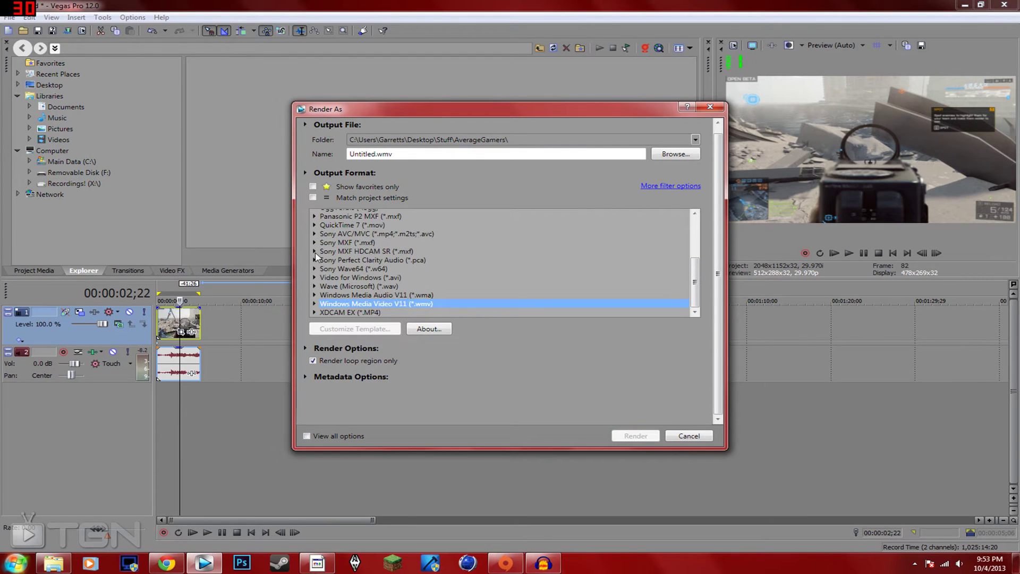
{"action": "left_click", "coordinate": [315, 308]}
{"action": "left_click_drag", "start_coordinate": [698, 257], "coordinate": [694, 301]}
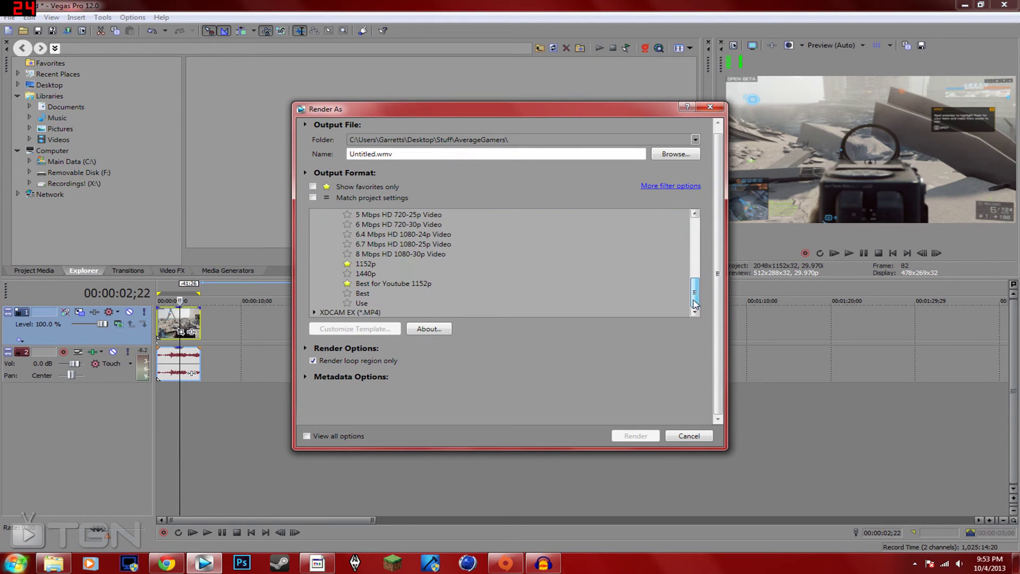
{"action": "left_click_drag", "start_coordinate": [697, 296], "coordinate": [694, 285]}
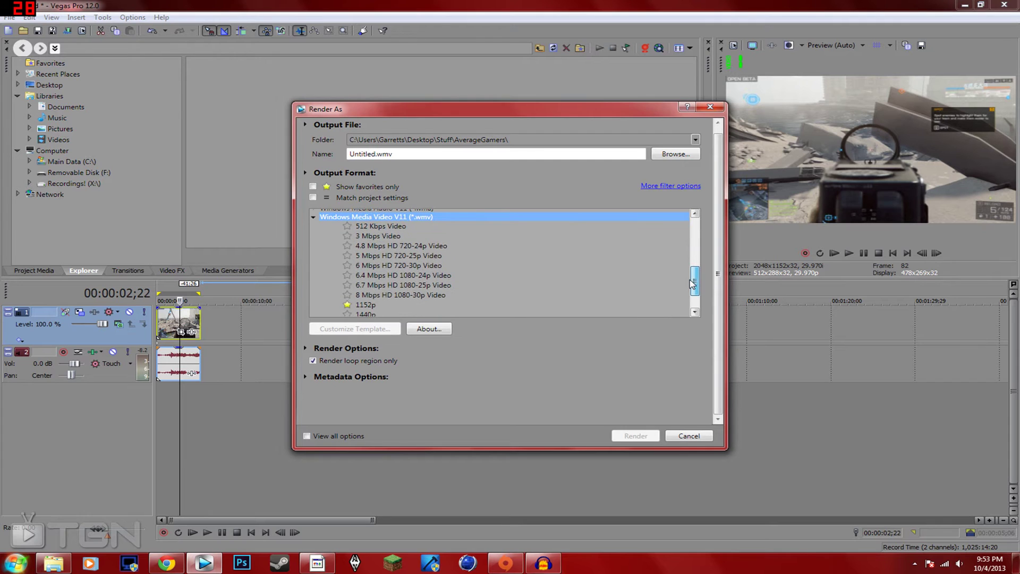
{"action": "left_click", "coordinate": [382, 296]}
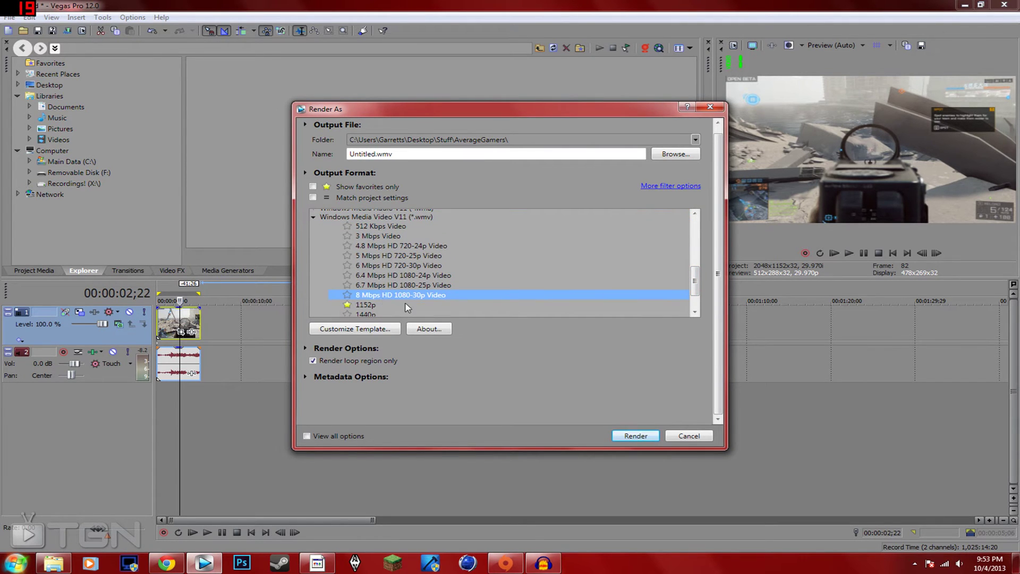
{"action": "left_click", "coordinate": [355, 329]}
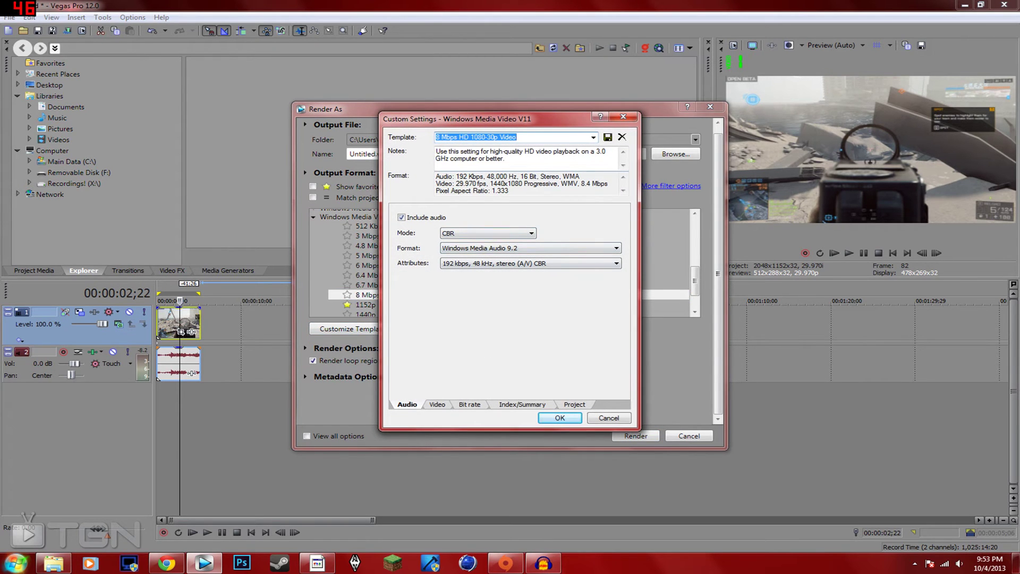
Step: On the Video tab, lower smoothness to 86 and set a custom 2048 × 1152 image size
{"action": "left_click", "coordinate": [438, 405]}
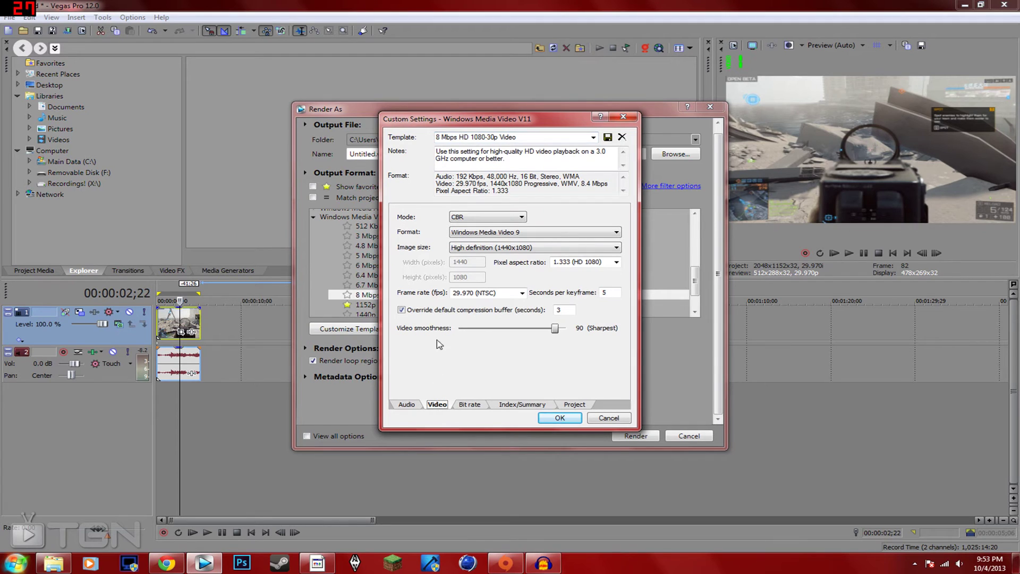
{"action": "left_click_drag", "start_coordinate": [556, 329], "coordinate": [553, 329]}
{"action": "left_click", "coordinate": [511, 248]}
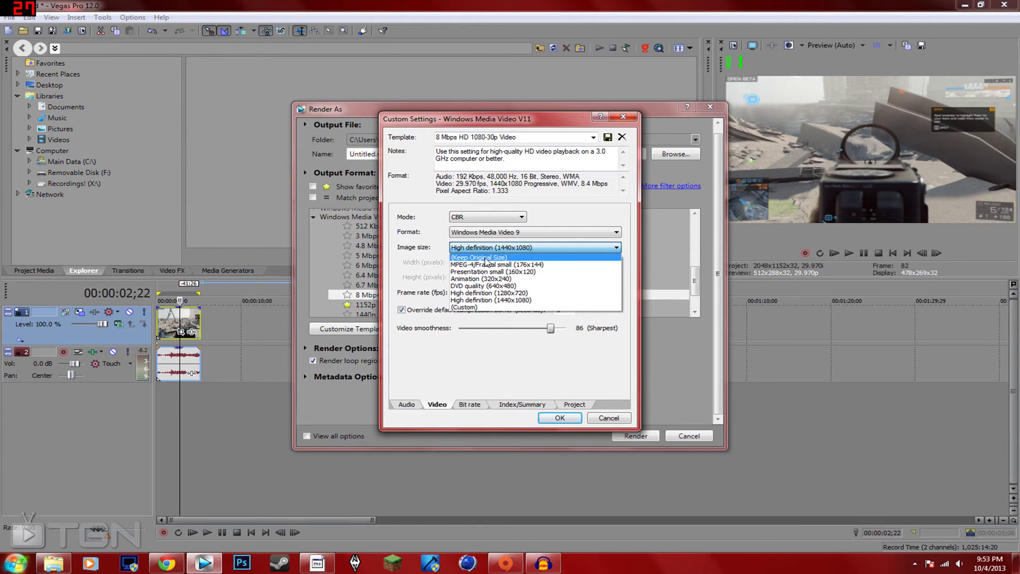
{"action": "left_click", "coordinate": [479, 307]}
{"action": "left_click_drag", "start_coordinate": [465, 262], "coordinate": [418, 271]}
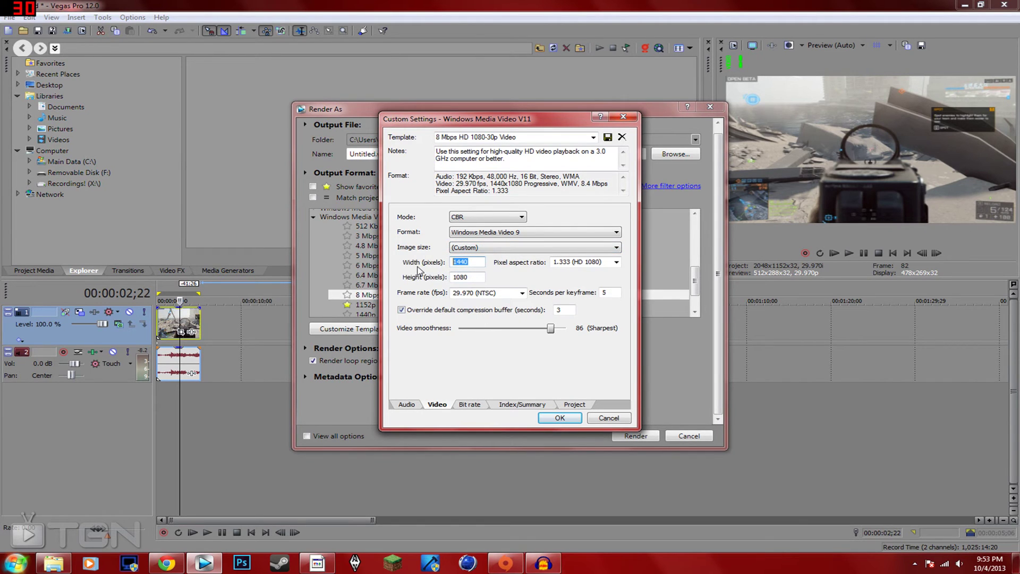
{"action": "type", "text": "2048"}
{"action": "left_click_drag", "start_coordinate": [484, 277], "coordinate": [455, 276]}
{"action": "type", "text": "1152"}
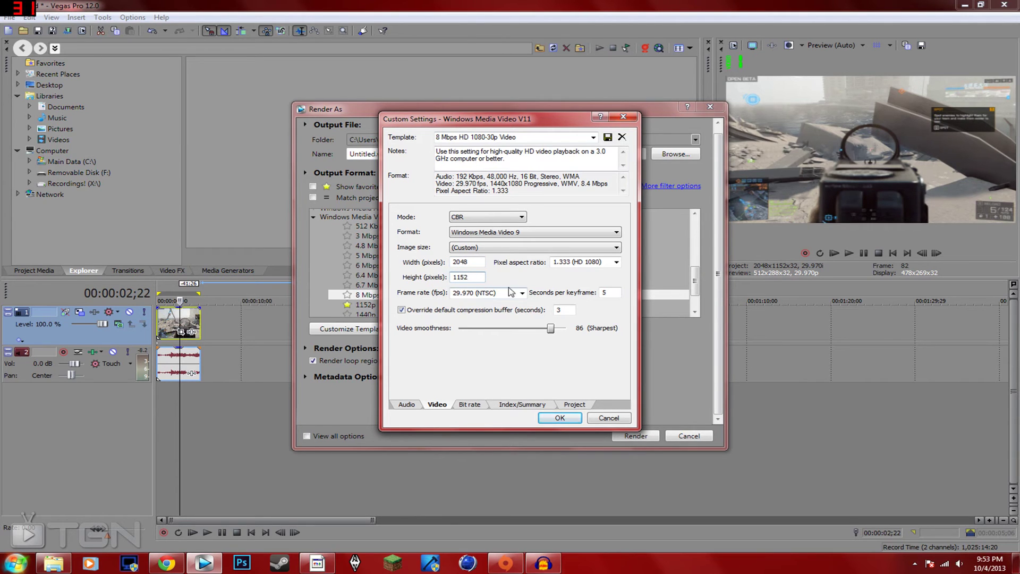
{"action": "key", "text": "Tab"}
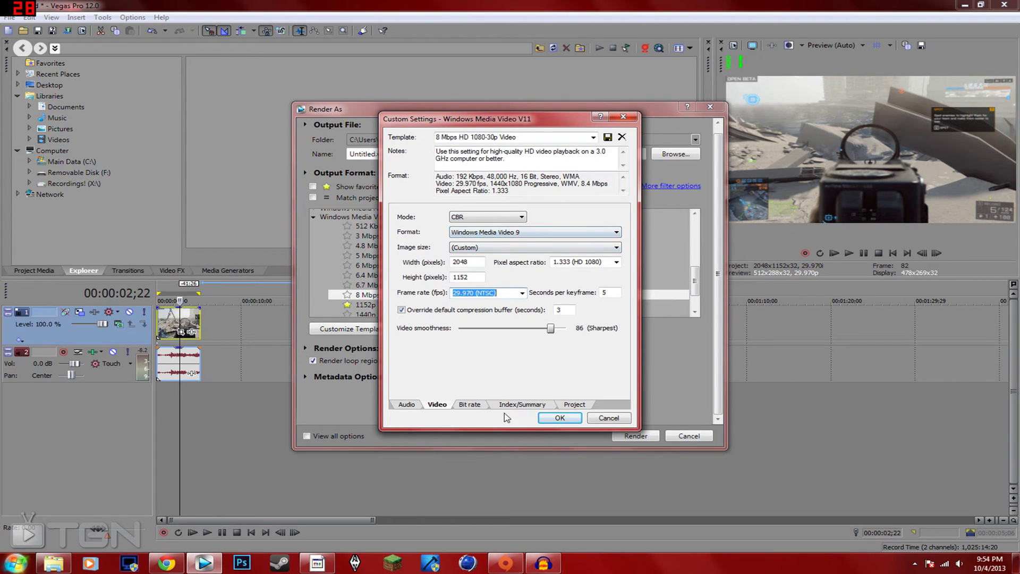
{"action": "left_click", "coordinate": [471, 405]}
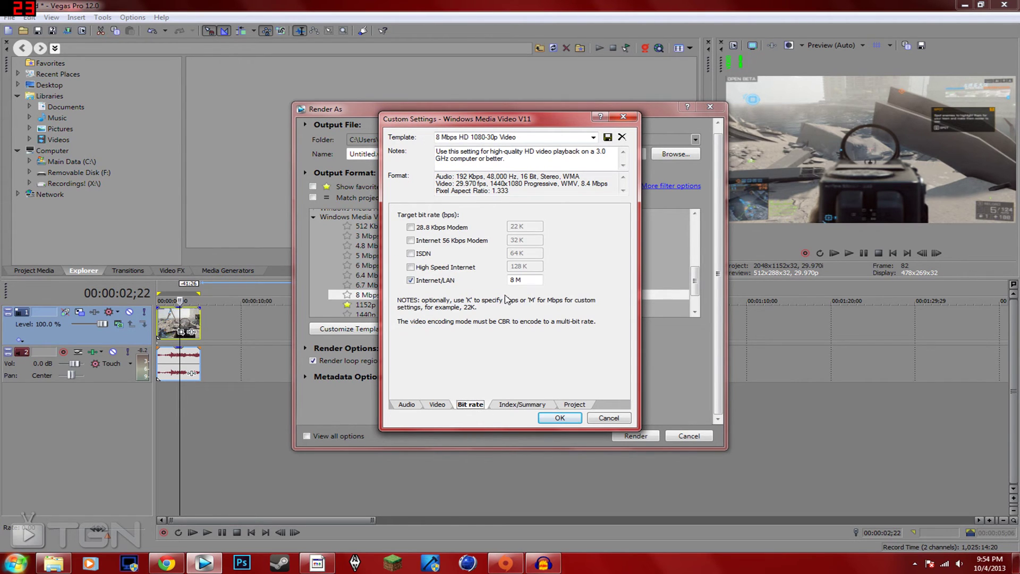
Step: Set the Internet/LAN bit rate to 32M, rename the template '1440p YT', and save it
{"action": "double_click", "coordinate": [514, 279]}
{"action": "type", "text": "16"}
{"action": "type", "text": "2"}
{"action": "key", "text": "Tab"}
{"action": "type", "text": "14"}
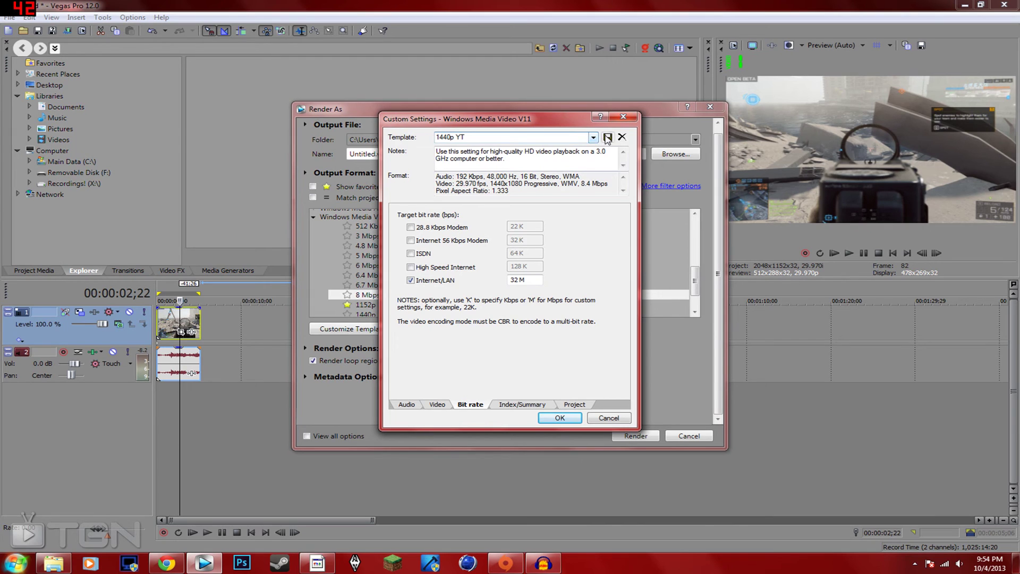
{"action": "left_click", "coordinate": [608, 137]}
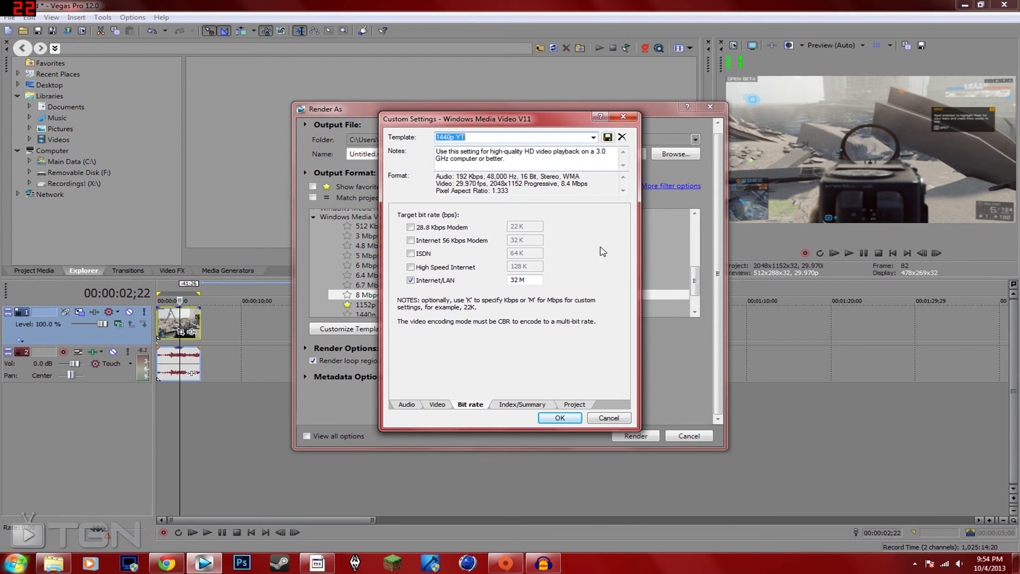
{"action": "left_click", "coordinate": [560, 418]}
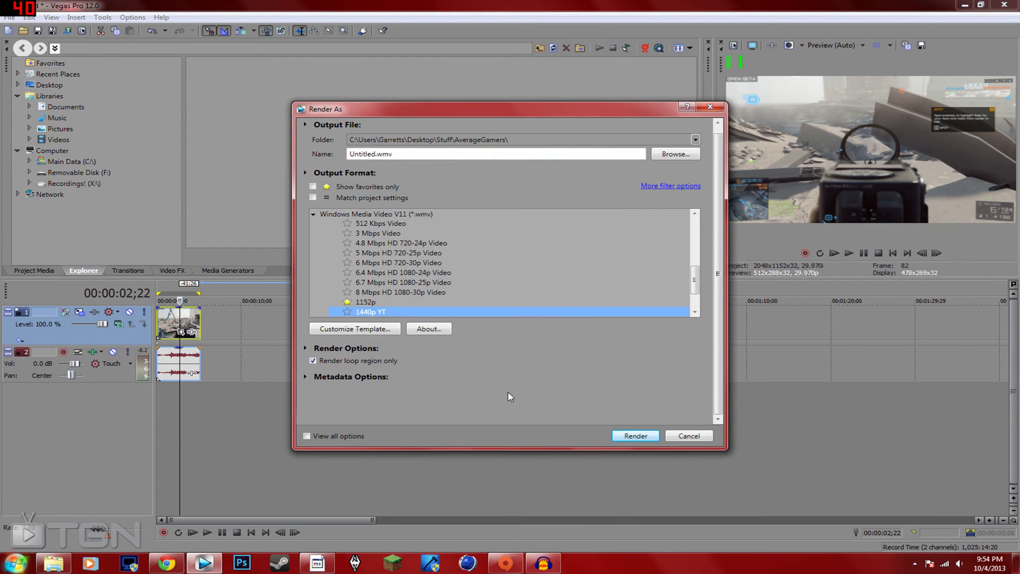
Step: Clear 'Untitled' from the output file name, then close Vegas Pro
{"action": "scroll", "coordinate": [383, 296], "scroll_direction": "down", "scroll_amount": 1}
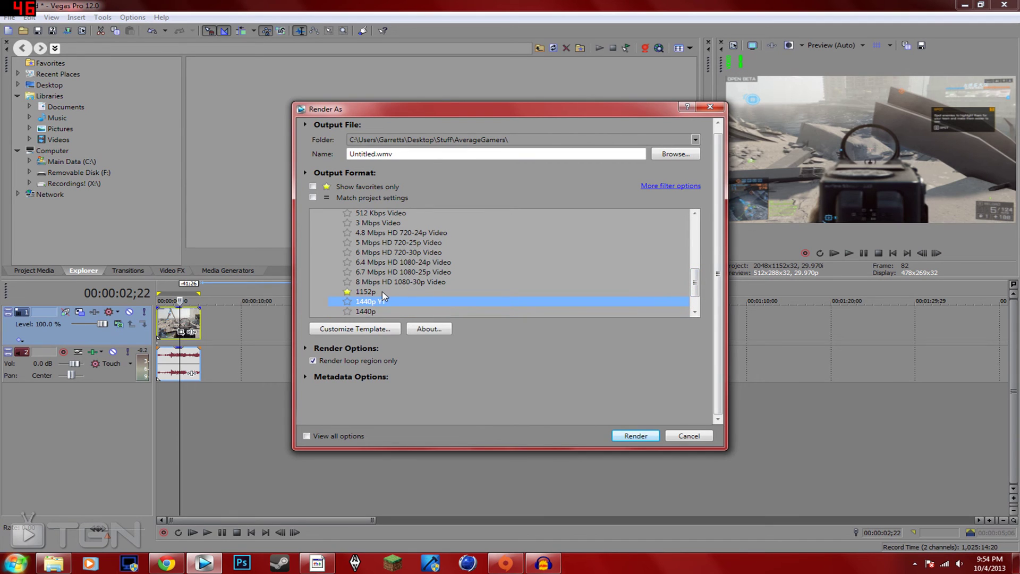
{"action": "left_click", "coordinate": [376, 154]}
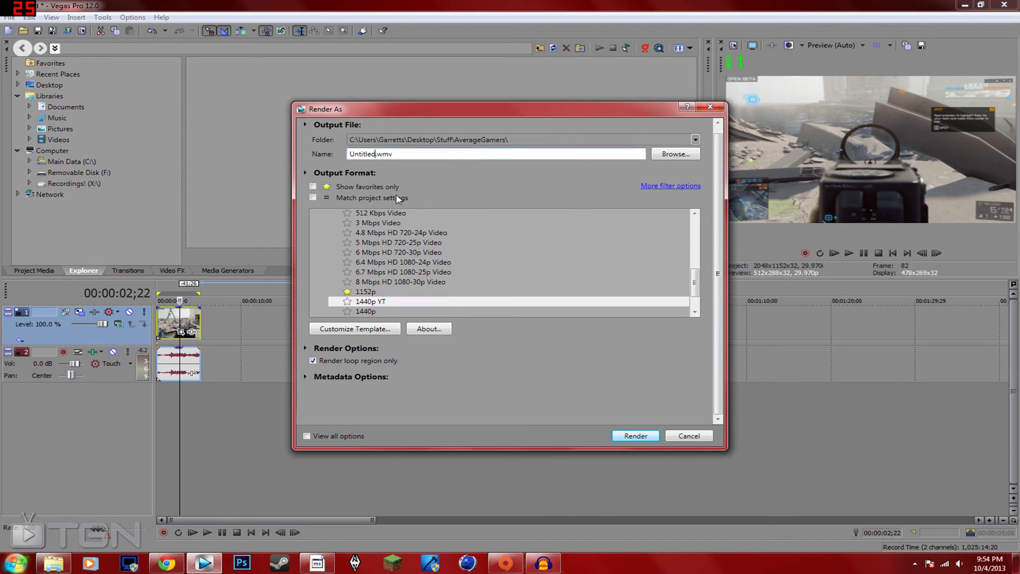
{"action": "key", "text": "BackSpace"}
{"action": "key", "text": "BackSpace"}
{"action": "key", "text": "BackSpace"}
{"action": "key", "text": "BackSpace"}
{"action": "key", "text": "BackSpace"}
{"action": "key", "text": "BackSpace"}
{"action": "key", "text": "BackSpace"}
{"action": "key", "text": "BackSpace"}
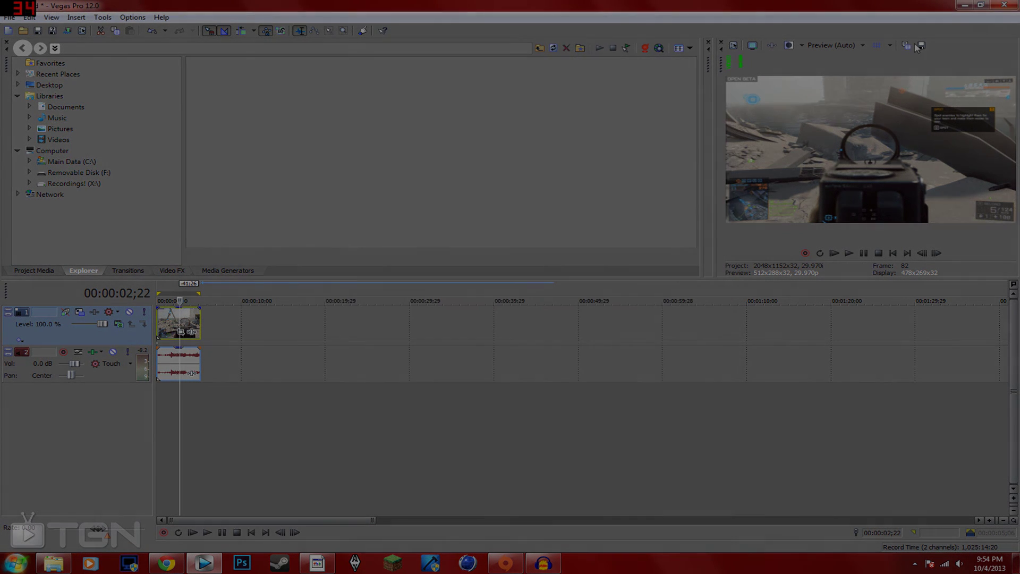
{"action": "left_click", "coordinate": [1012, 5]}
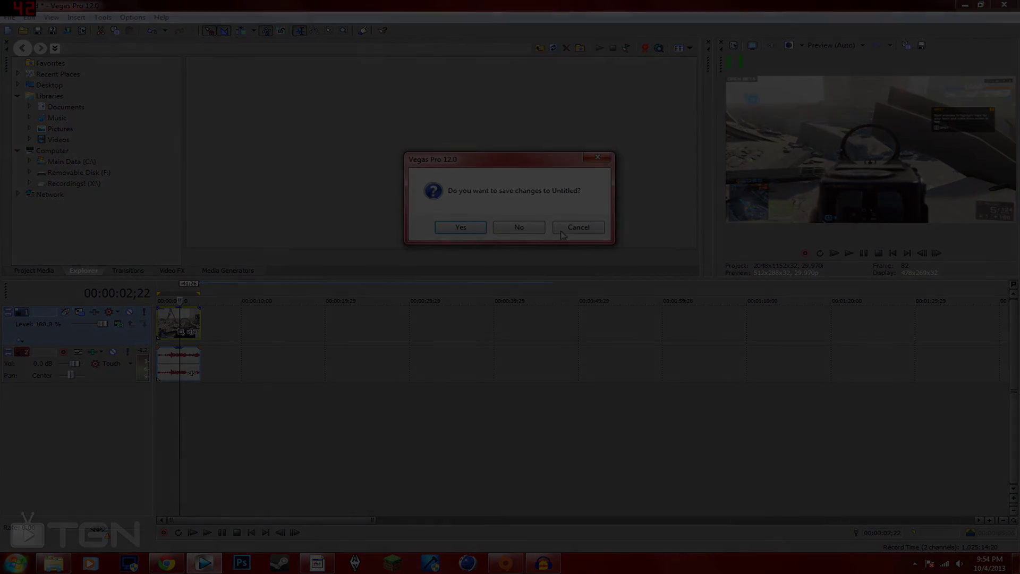